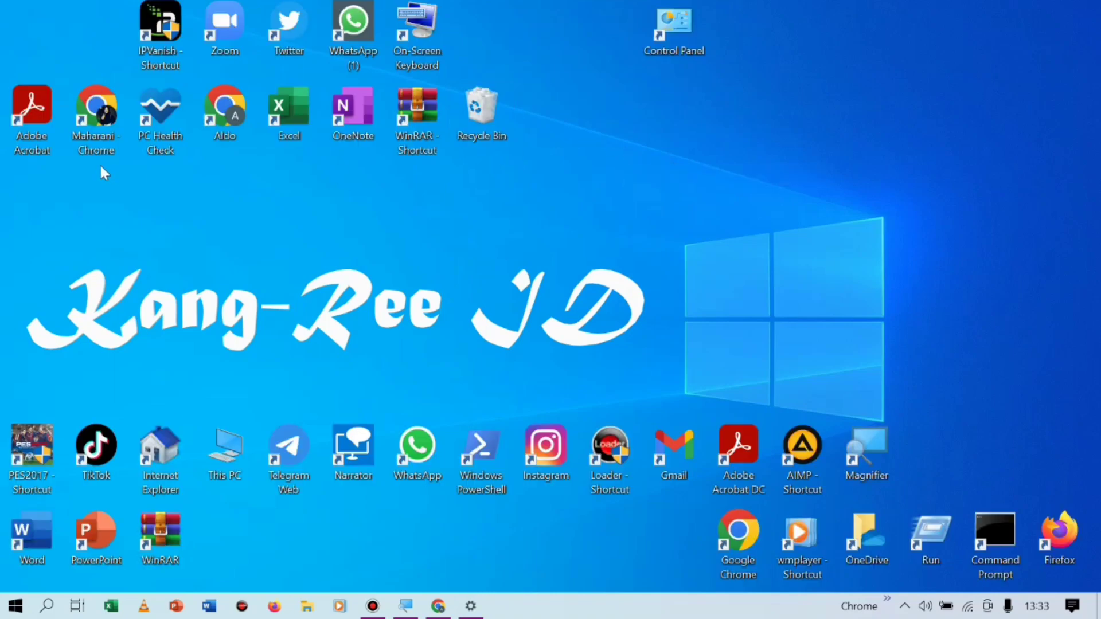
mouse_move(74, 162)
left_mouse_down()
mouse_move(708, 496)
mouse_move(924, 550)
left_mouse_up()
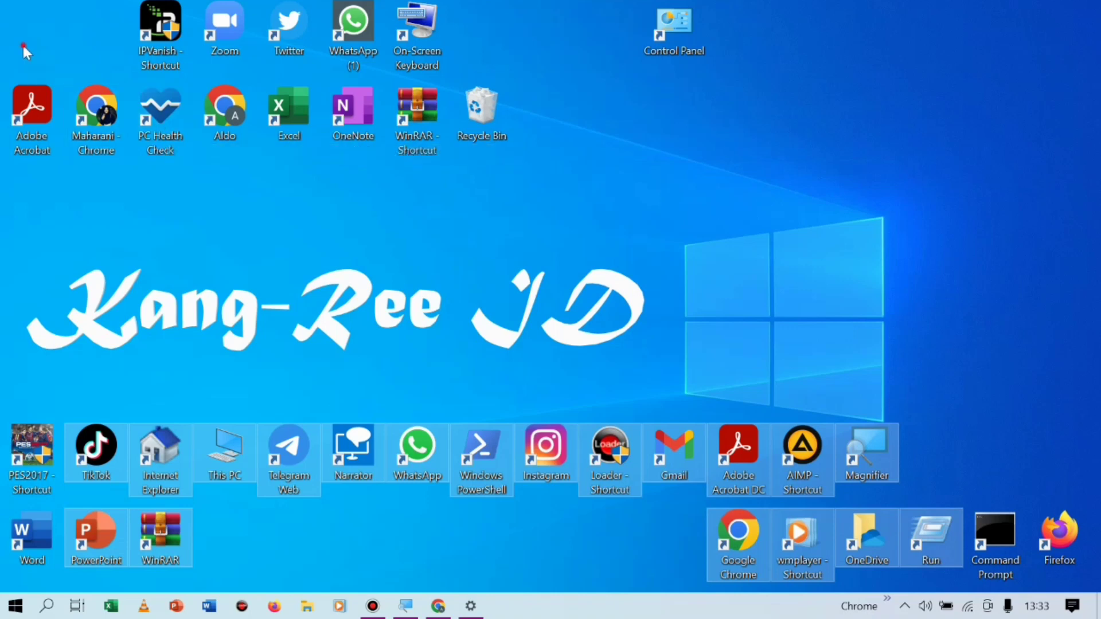
left_click_drag(22, 43, 820, 486)
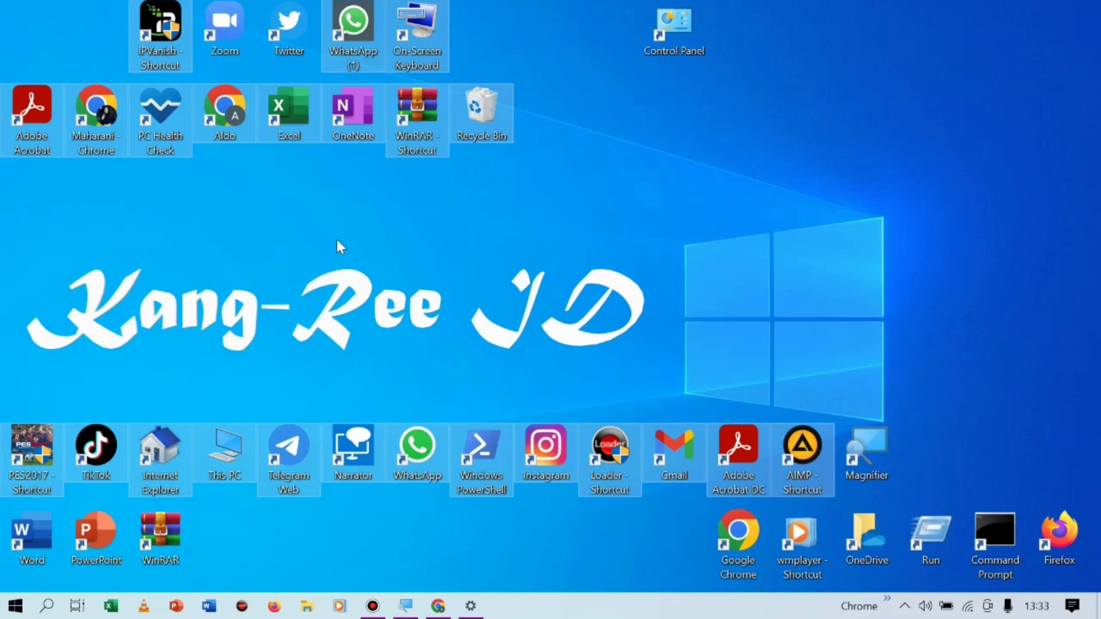
right_click(195, 201)
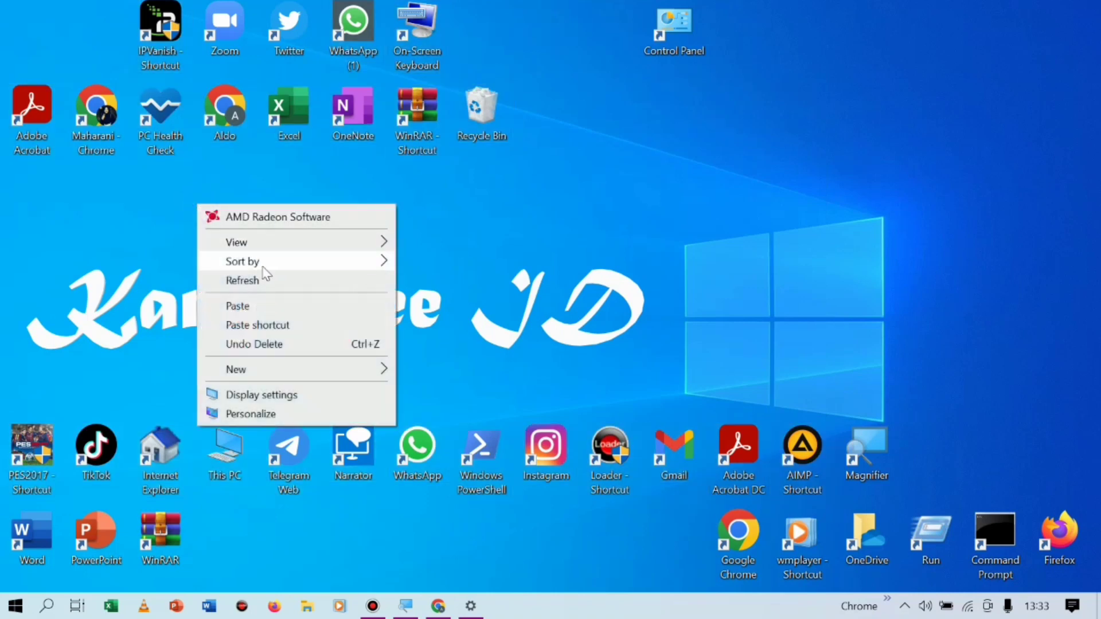
left_click(263, 280)
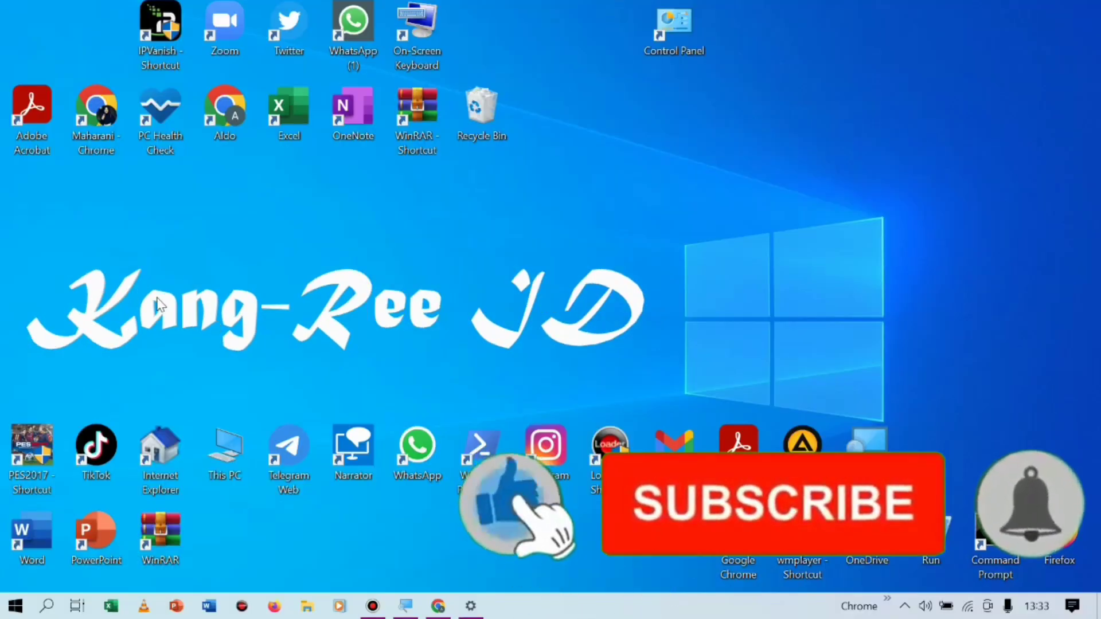
left_click_drag(11, 219, 694, 388)
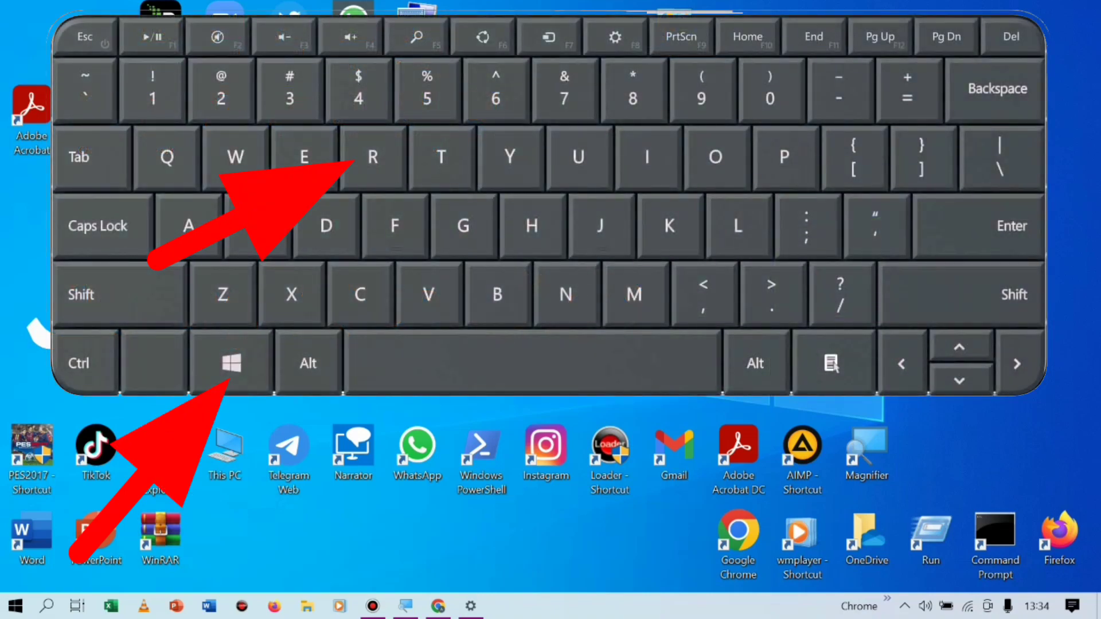
Step: Open System Configuration by running the msconfig command
key("super+r")
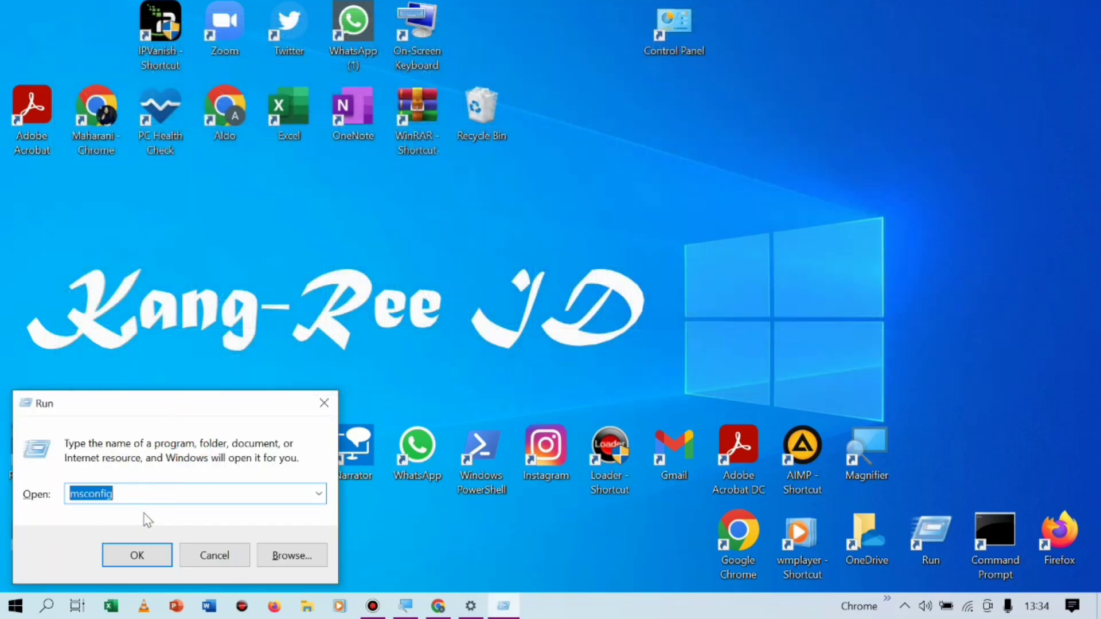
left_click(120, 488)
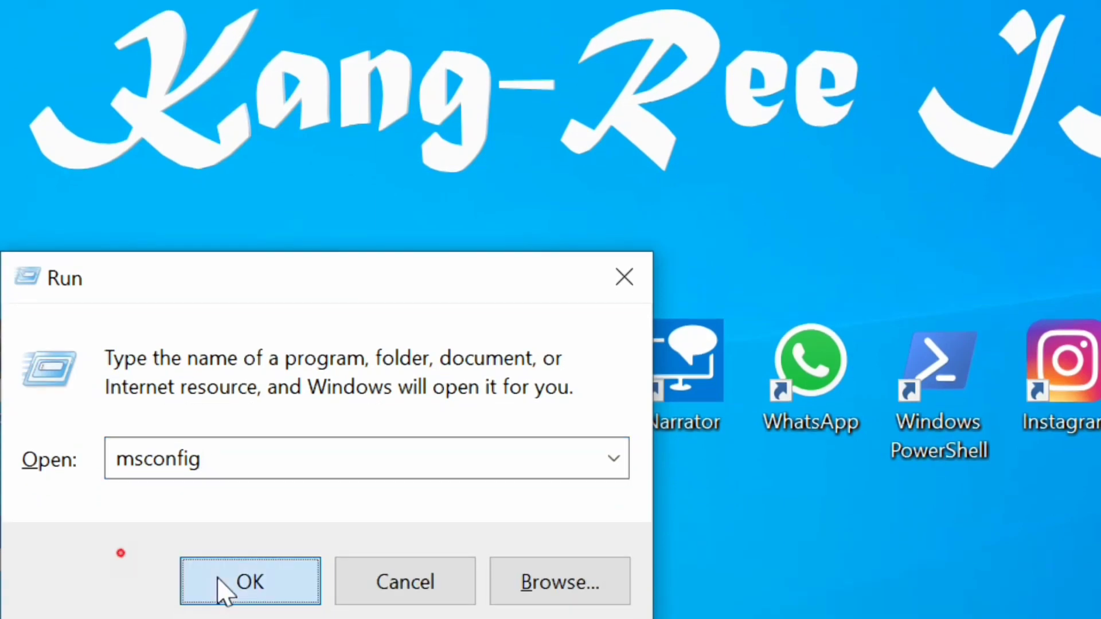
left_click(228, 616)
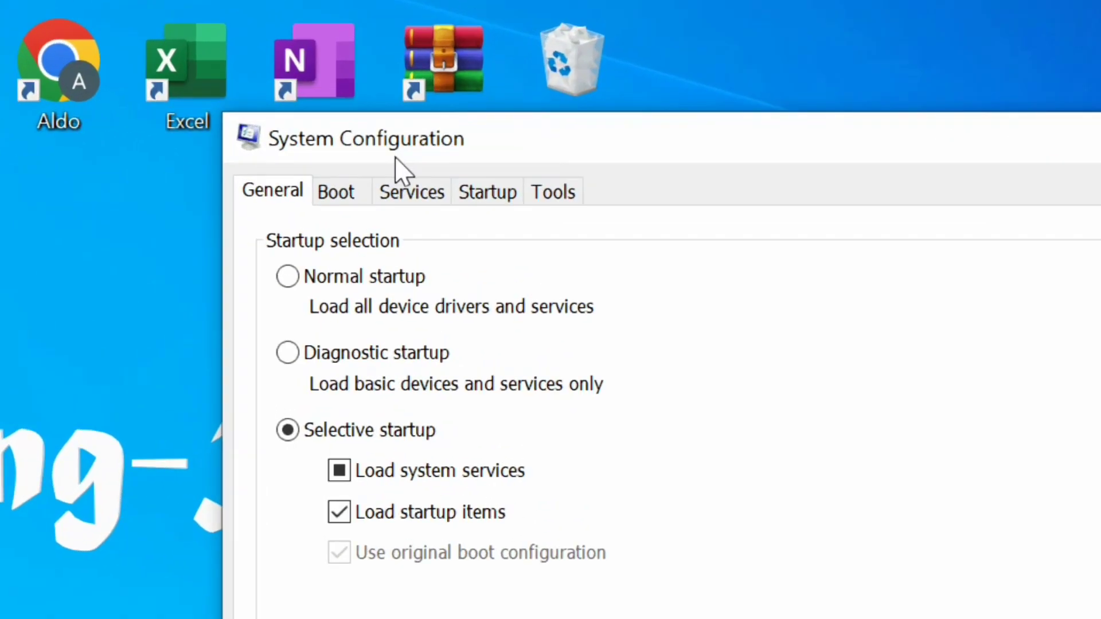
Step: Examine the services list in System Configuration for services that are enabled or disabled
left_click(425, 199)
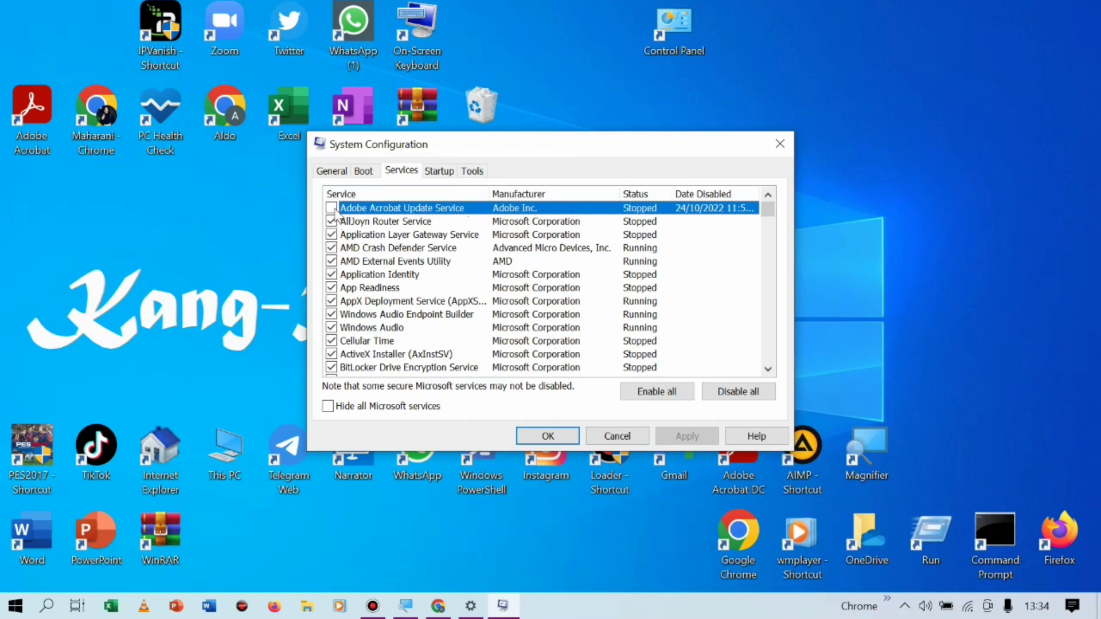
scroll(382, 245, "down", 3)
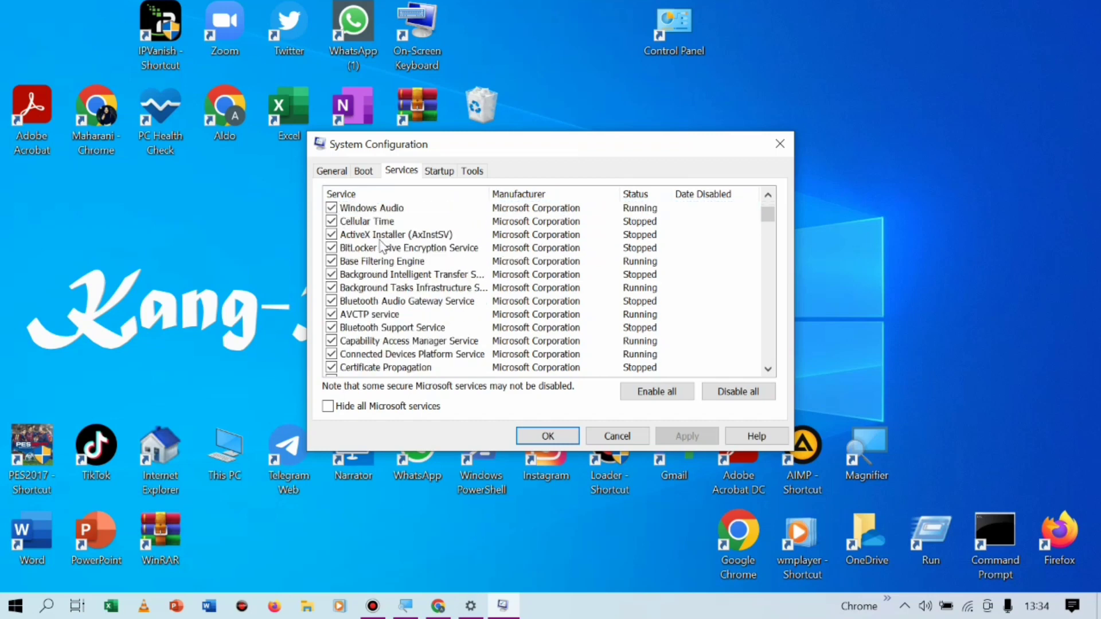
scroll(380, 246, "down", 10)
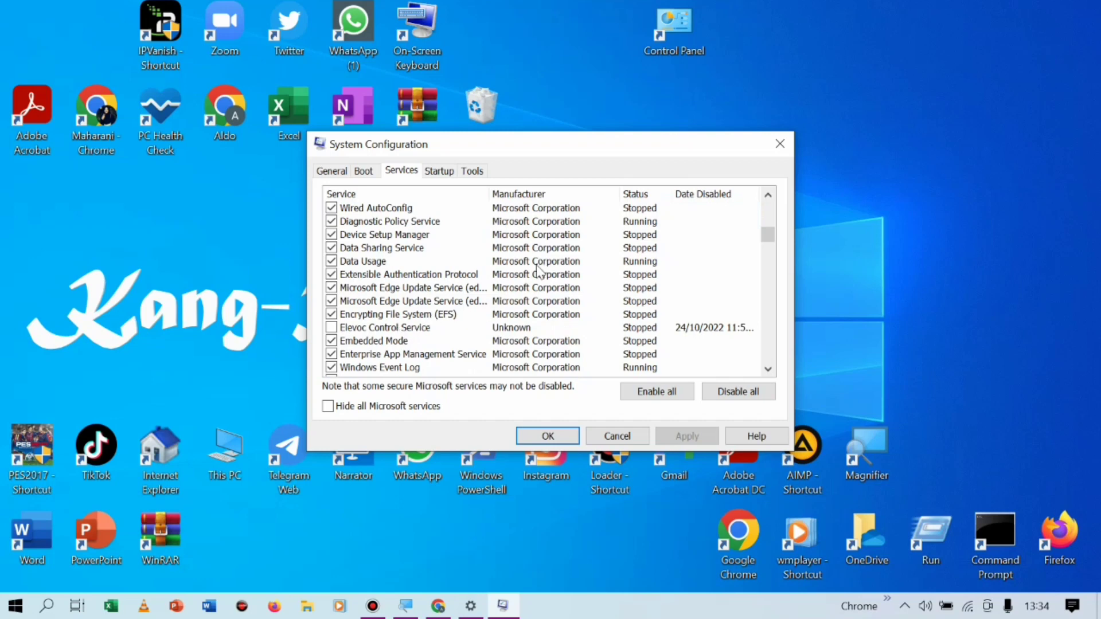
scroll(539, 270, "up", 8)
scroll(536, 274, "up", 3)
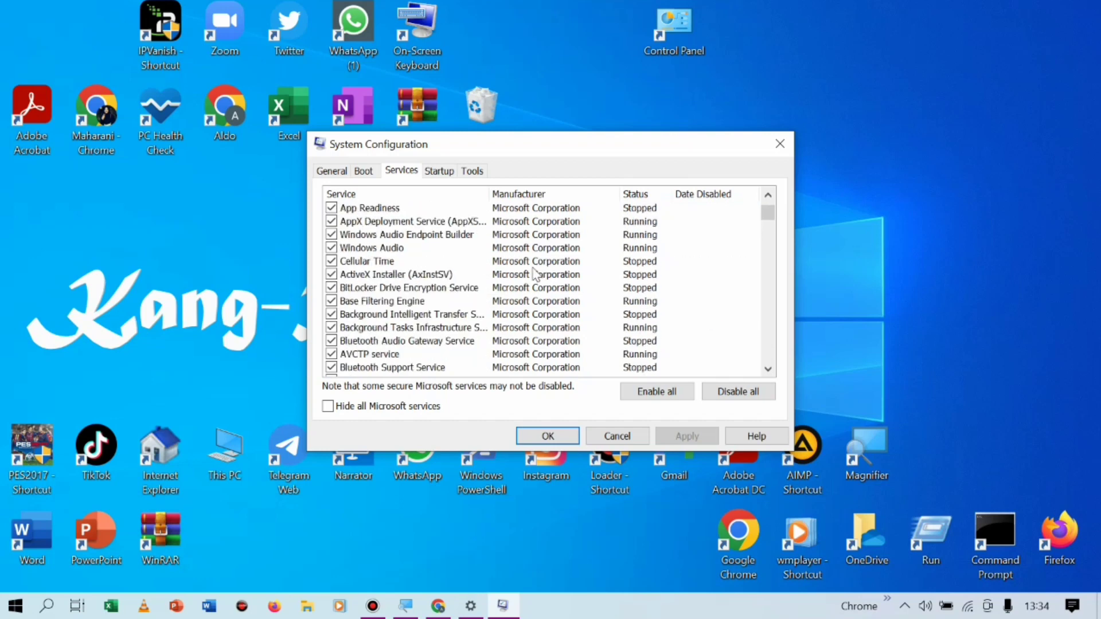
scroll(536, 274, "up", 2)
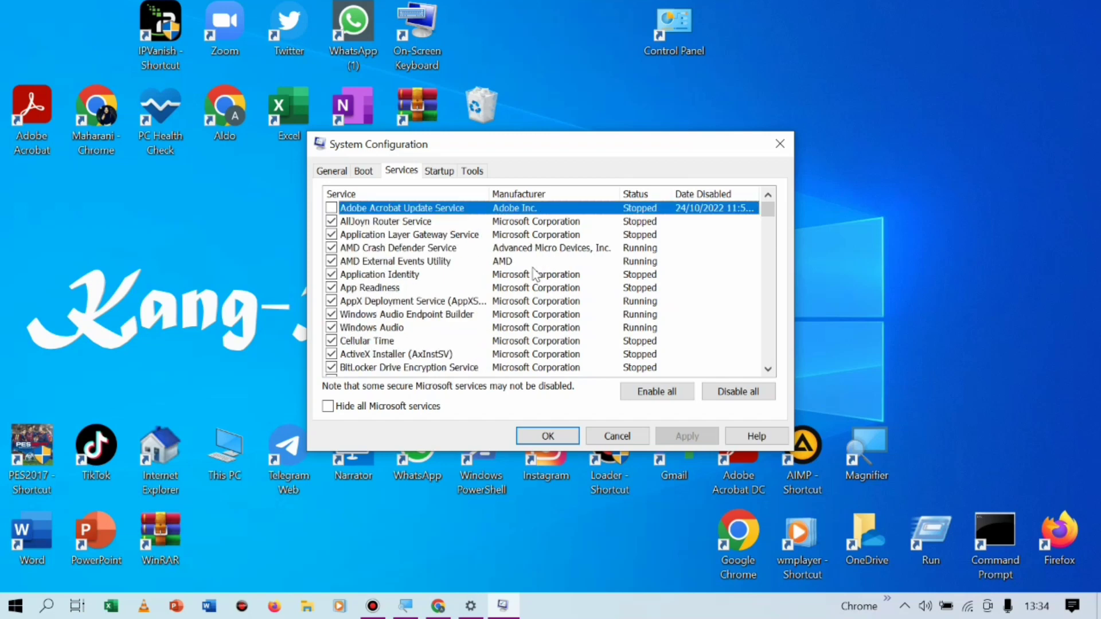
Step: Disable Phone Link as a startup app through Task Manager, and close System Configuration with its settings accepted
left_click(448, 171)
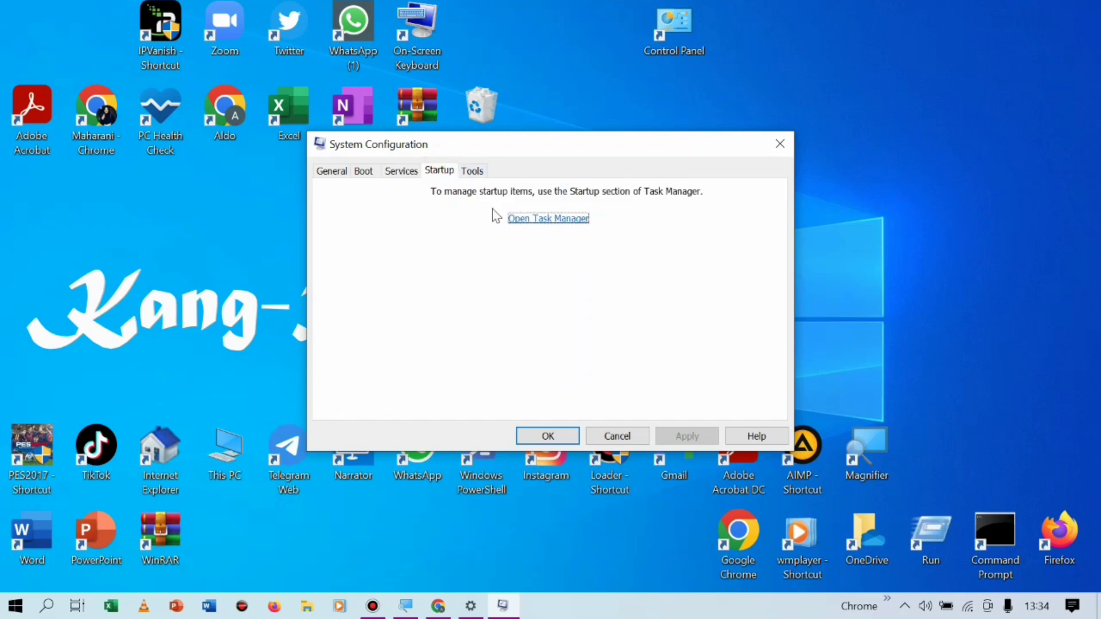
left_click(548, 220)
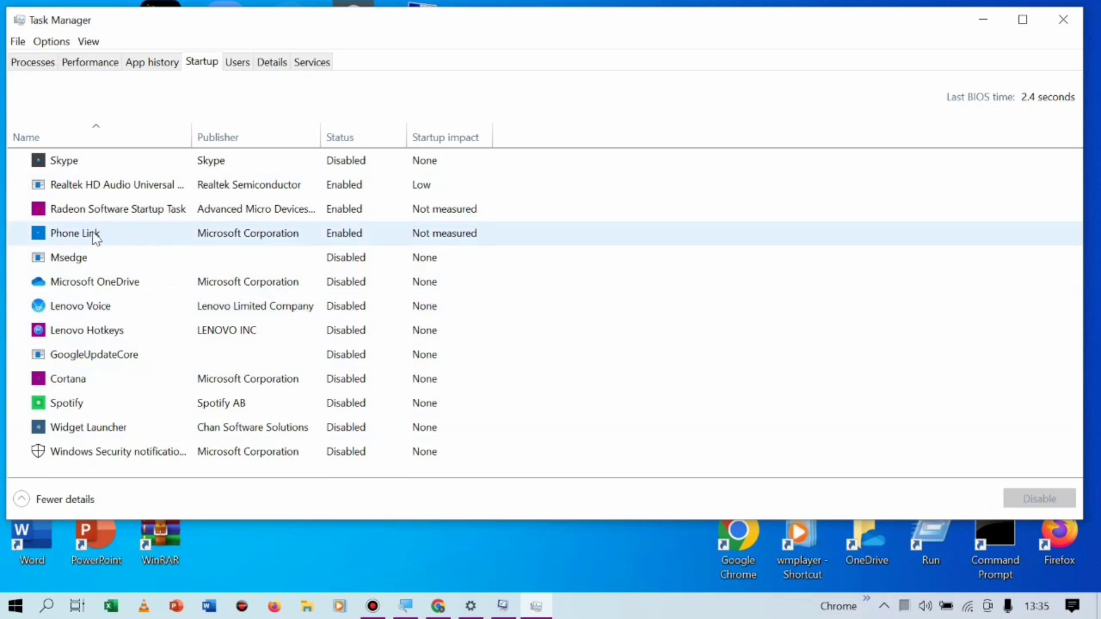
right_click(350, 235)
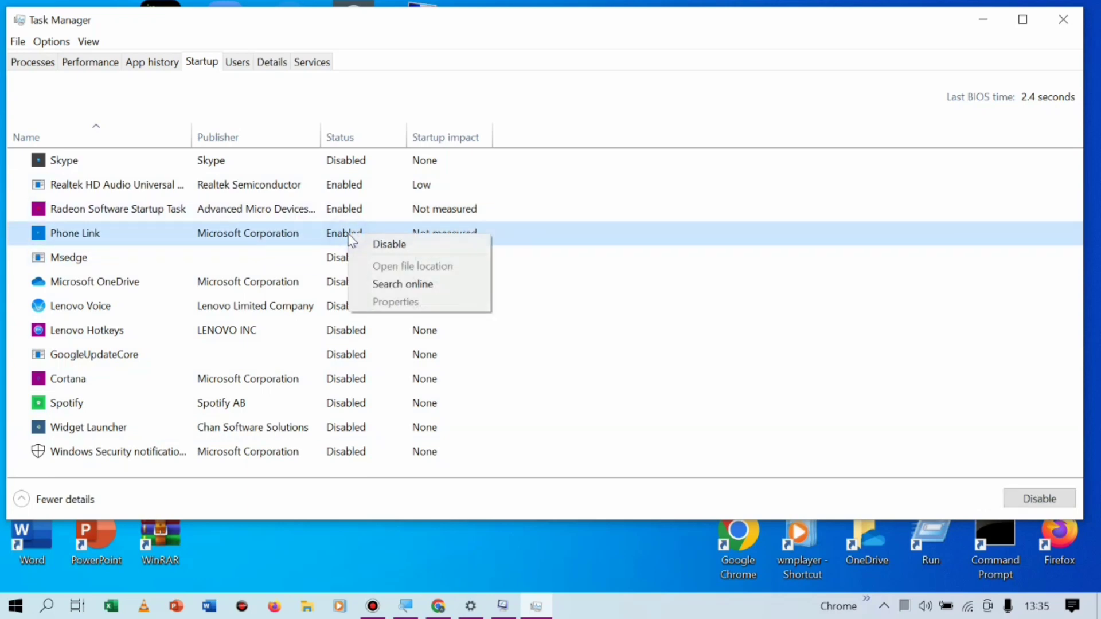
left_click(381, 244)
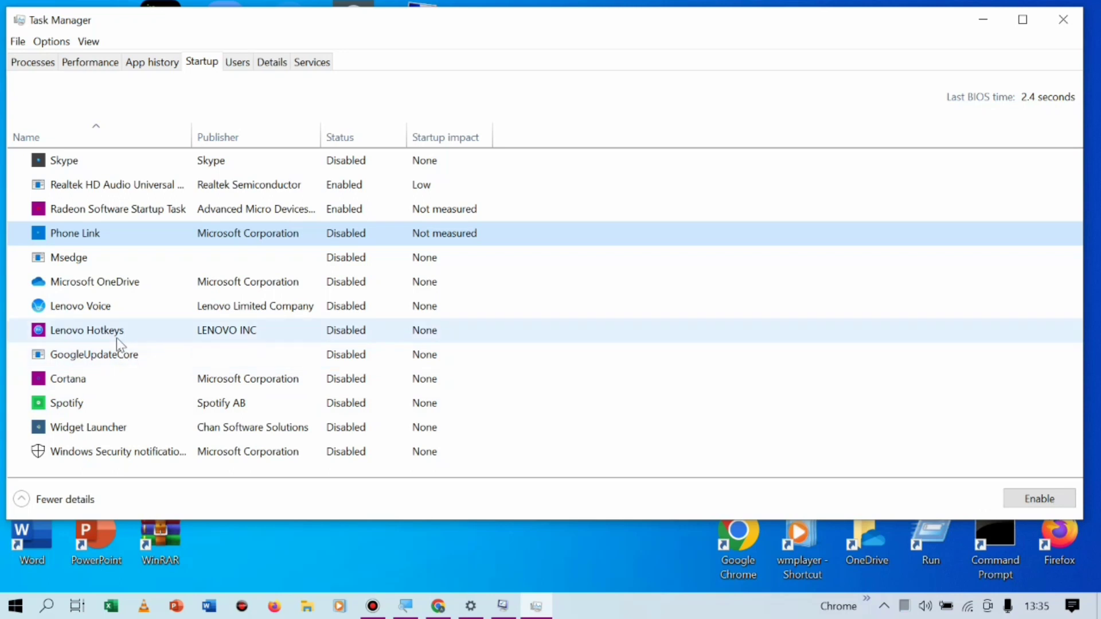
left_click(1072, 27)
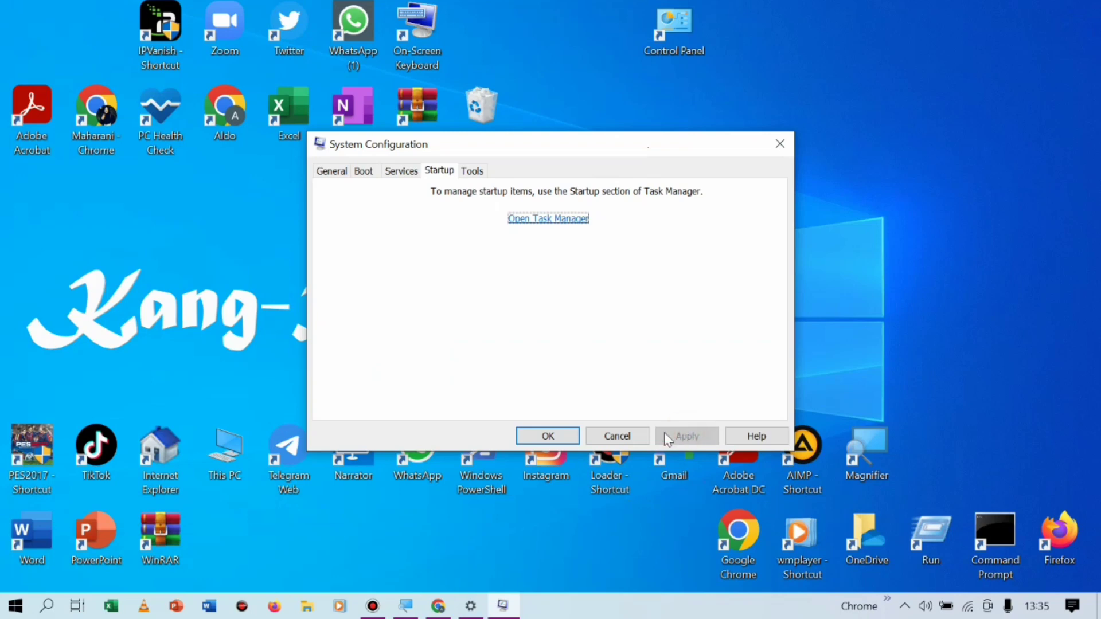
left_click(569, 436)
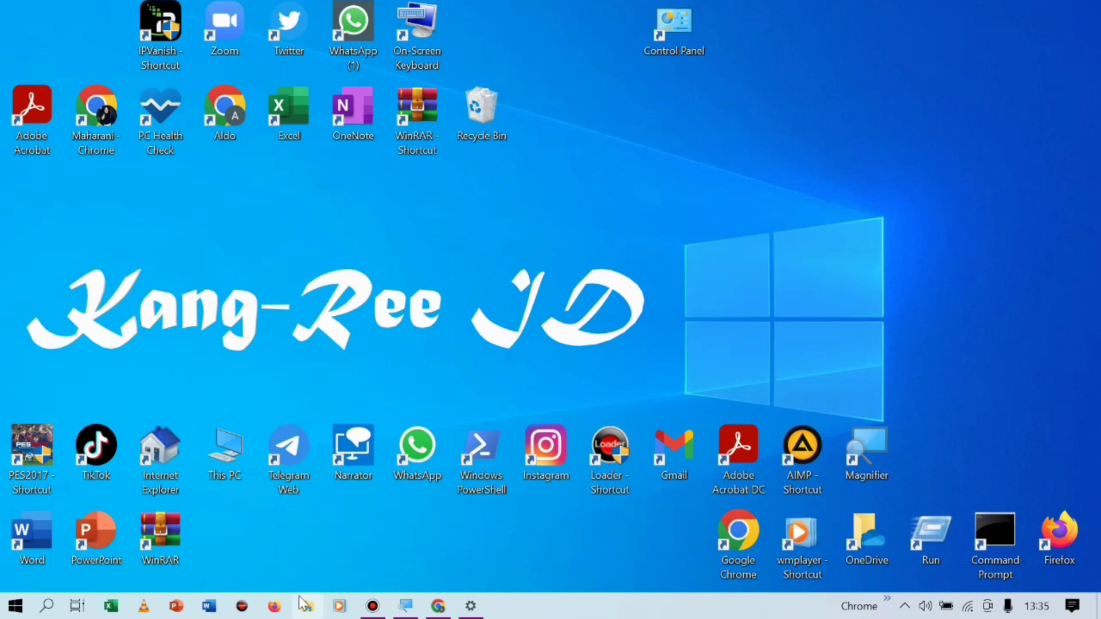
Step: Open the advanced system settings from the properties of This PC in File Explorer
left_click(308, 609)
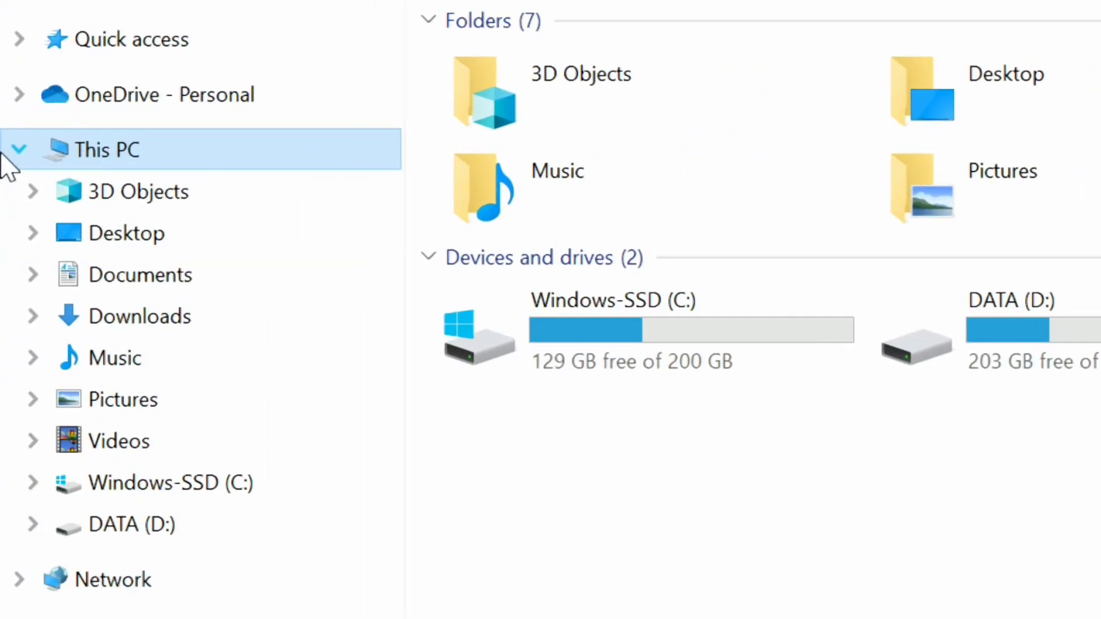
right_click(122, 154)
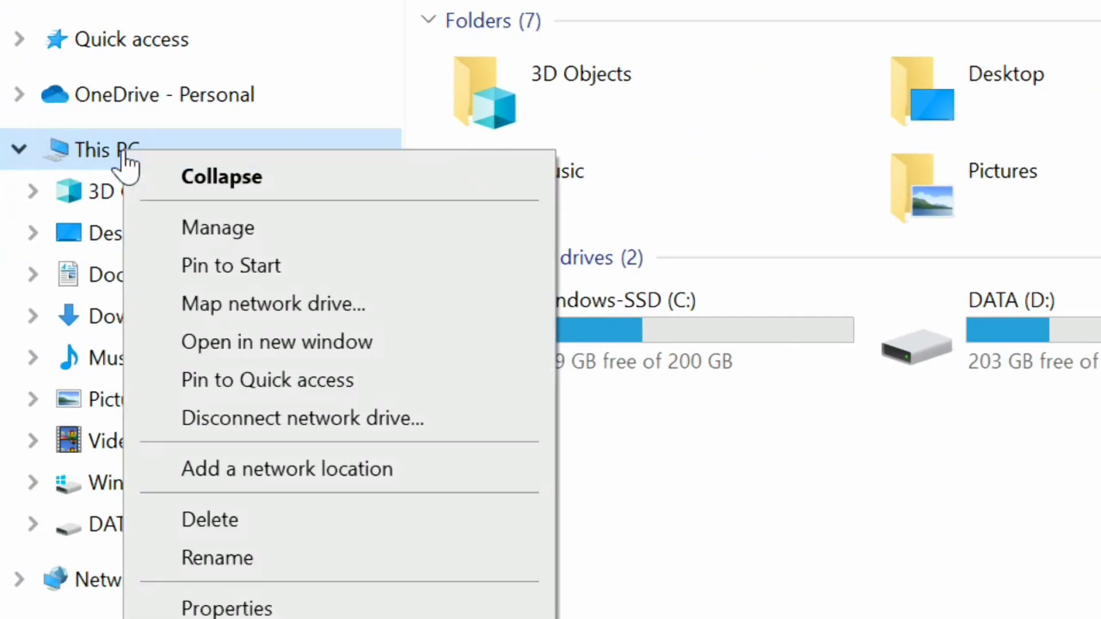
left_click(283, 575)
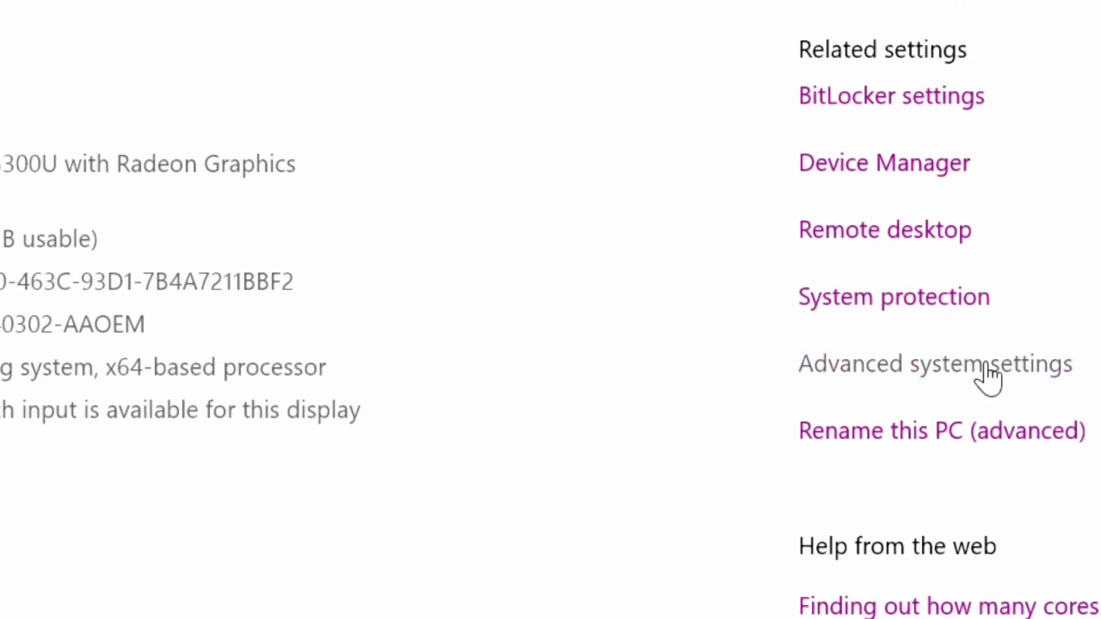
left_click(975, 380)
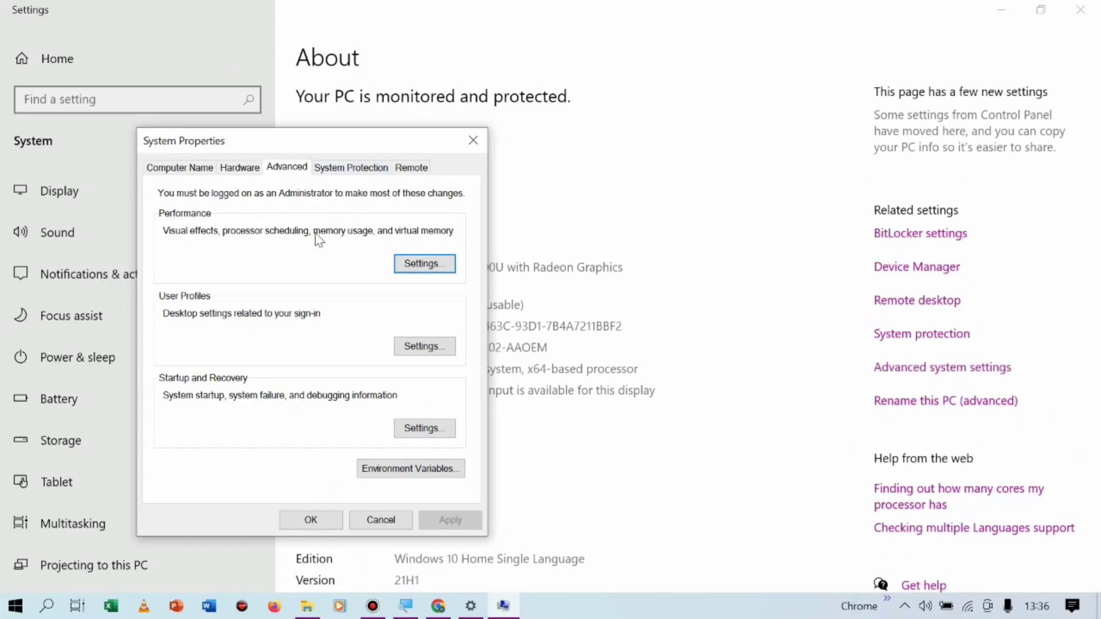
Step: Review the custom visual effects in the Performance options, accept the settings and close all open system windows
left_click(422, 266)
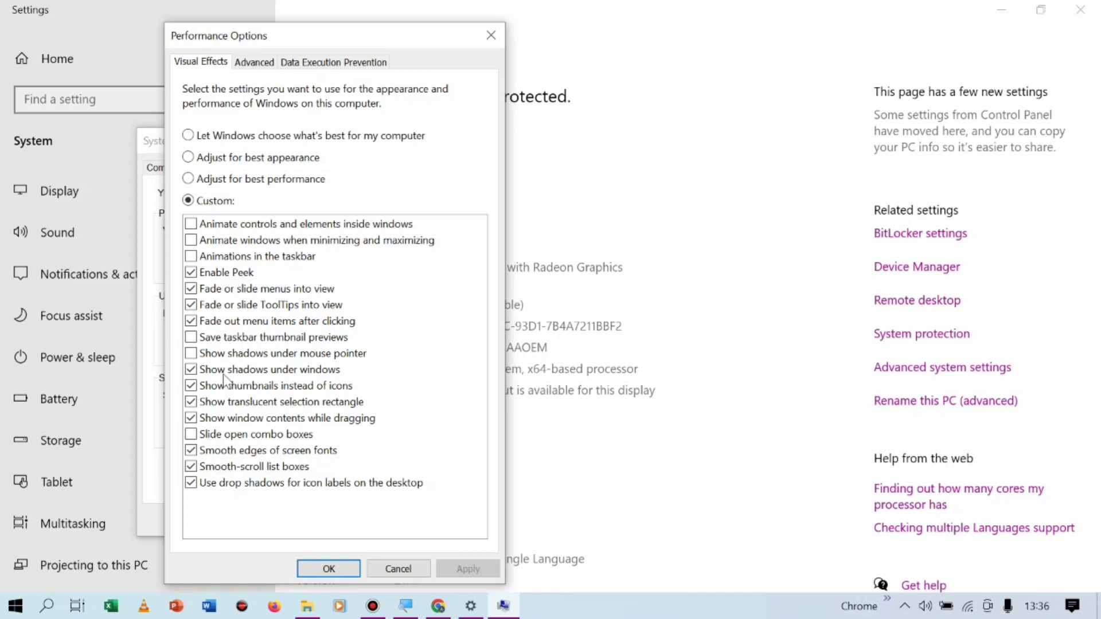
left_click(458, 567)
left_click(341, 570)
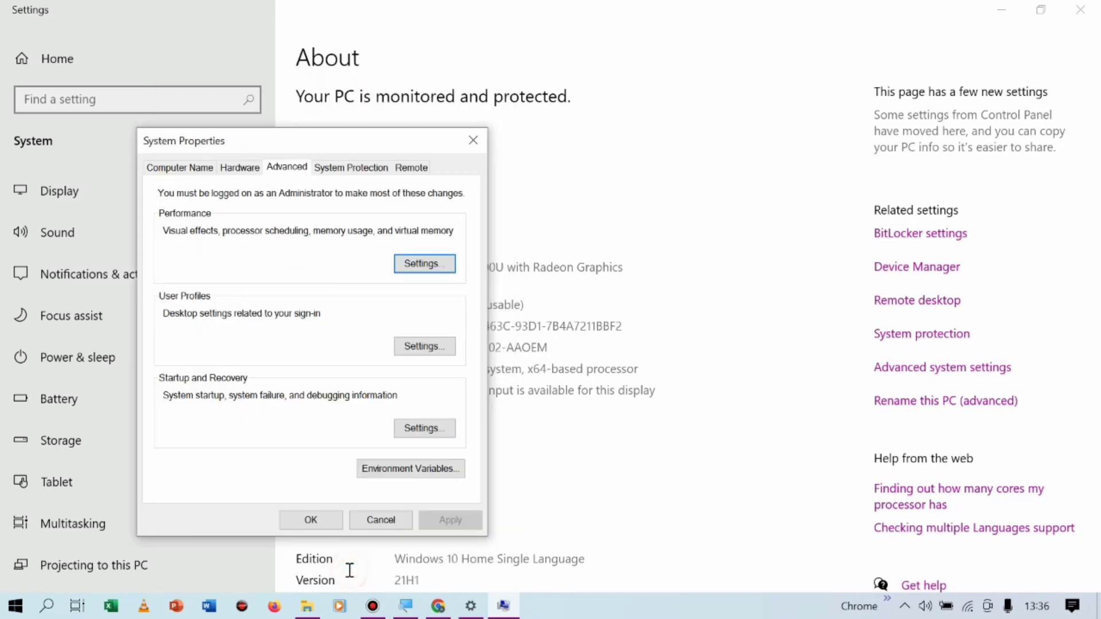
left_click(445, 527)
left_click(309, 524)
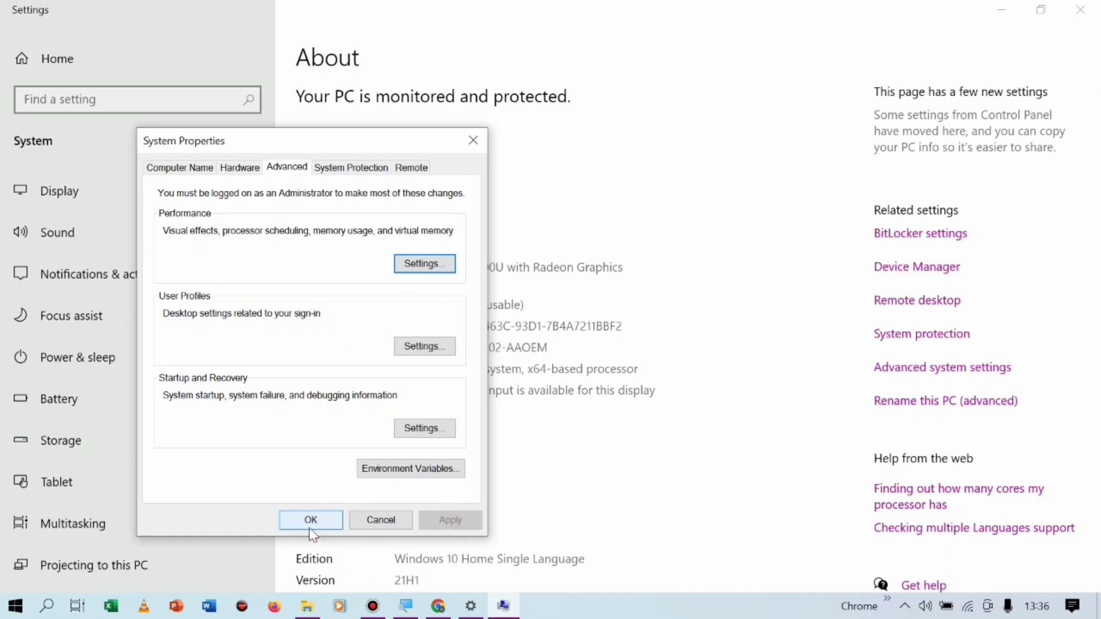
left_click(1081, 9)
left_click(1079, 6)
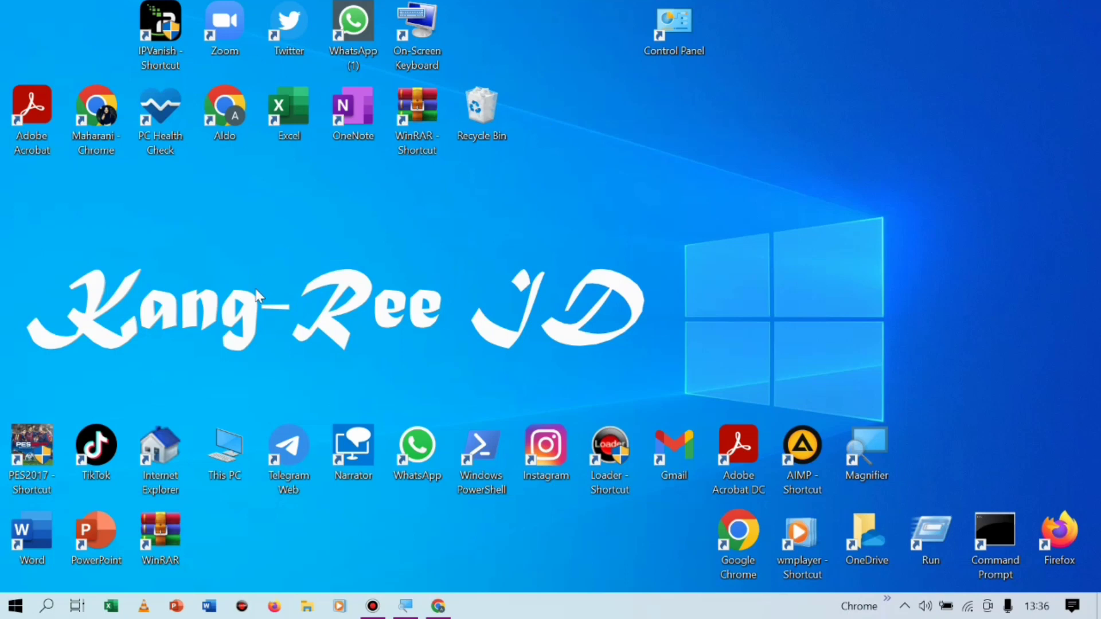
Step: Restart the computer using the shut down or sign out options
right_click(15, 609)
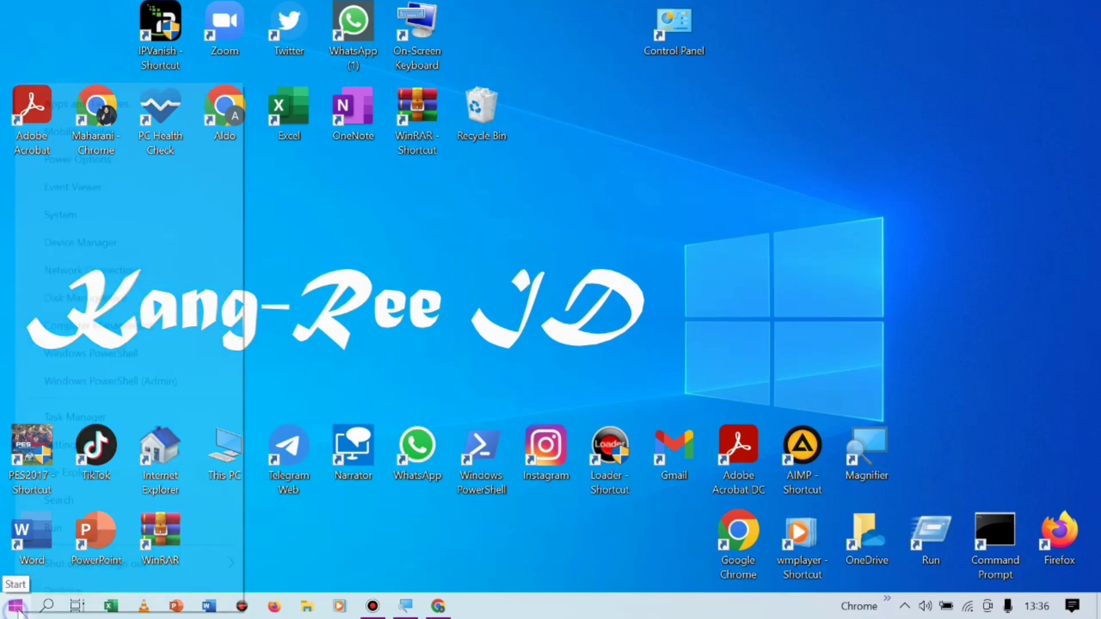
mouse_move(112, 568)
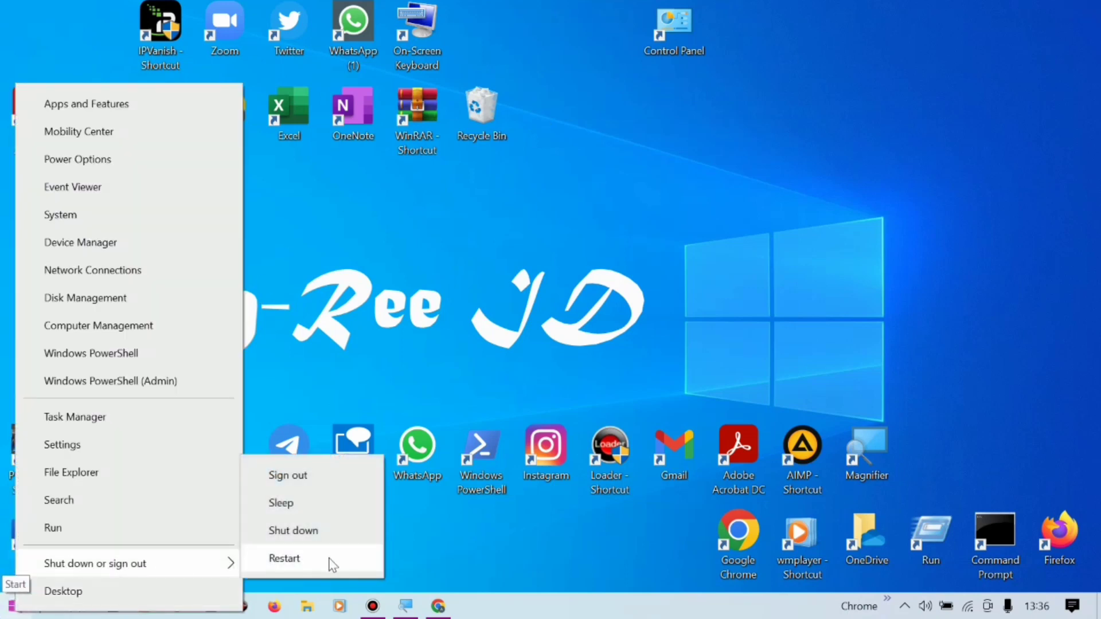
left_click(300, 563)
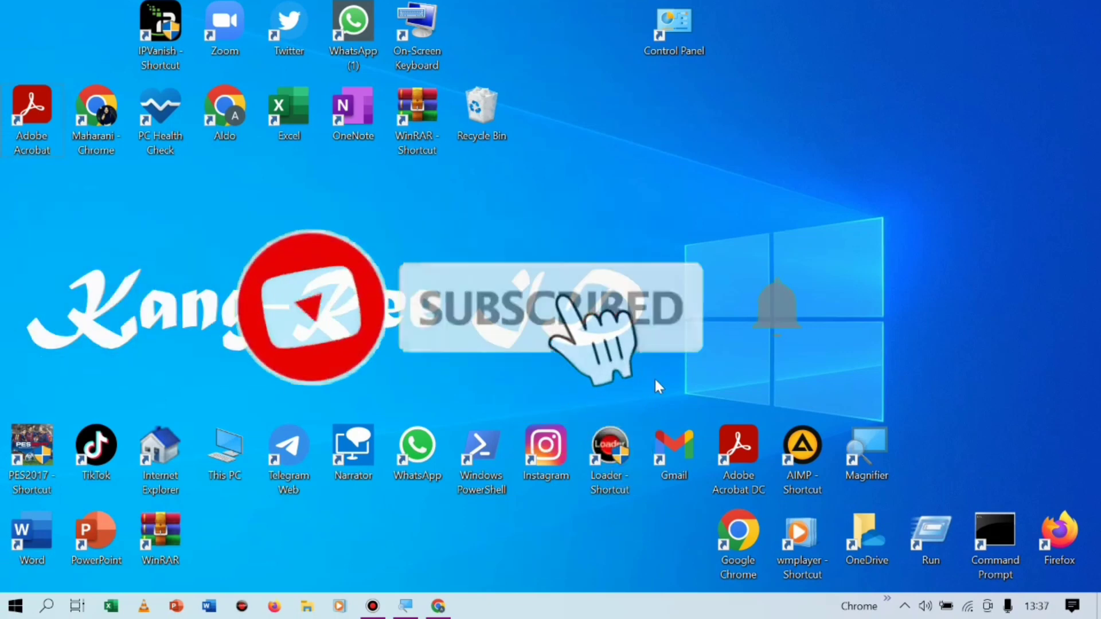
left_click_drag(86, 196, 910, 493)
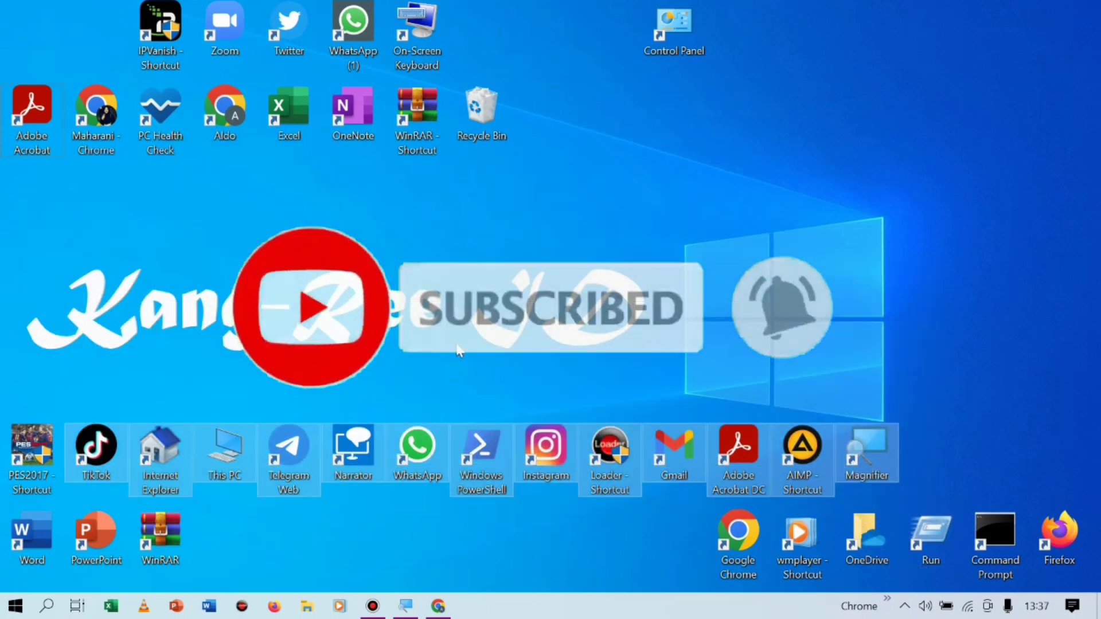